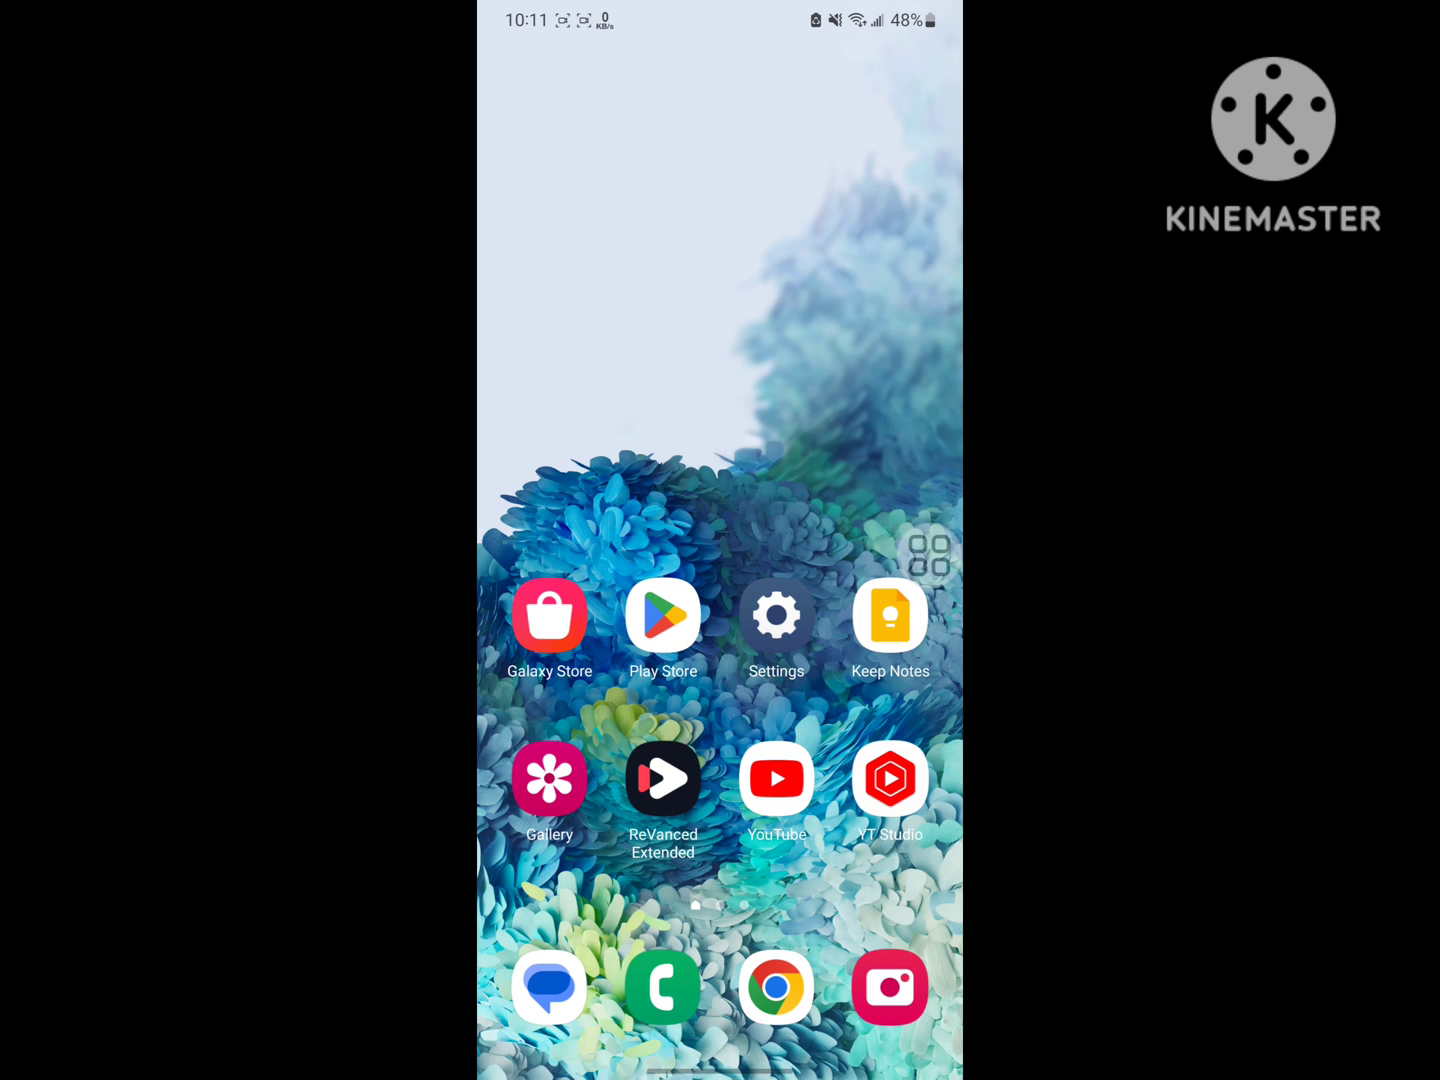
- Search the Settings Apps list for 'you' to show YouTube and YouTube Create
{"action": "left_click_drag", "start_coordinate": [928, 556], "coordinate": [835, 425]}
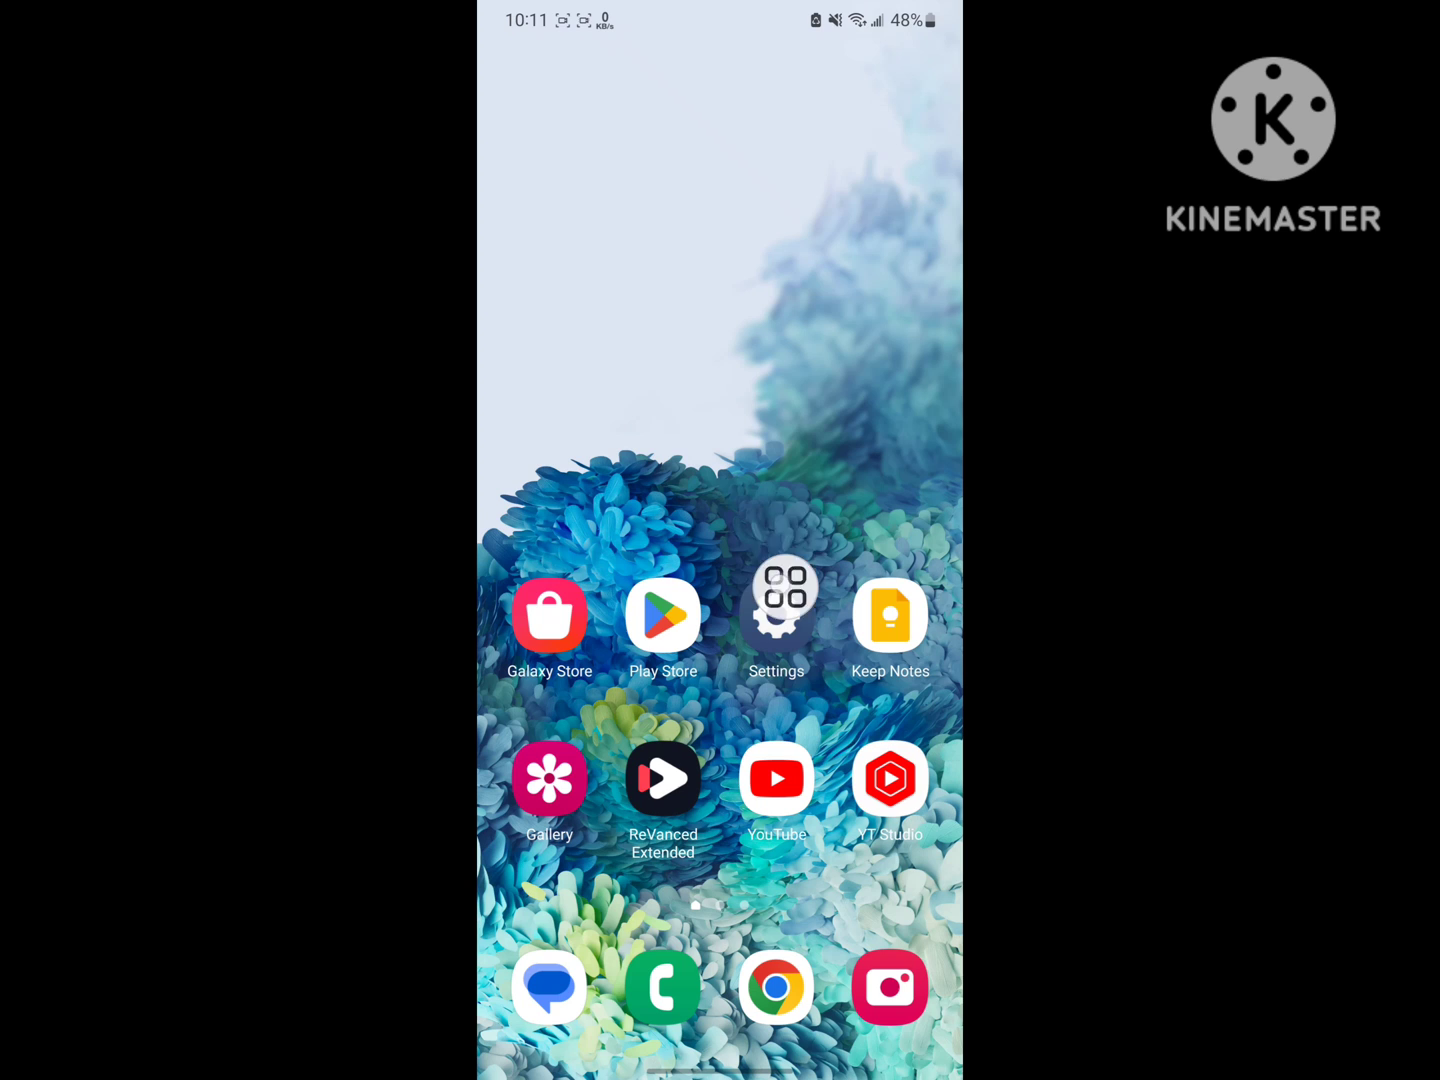
{"action": "left_click", "coordinate": [776, 617]}
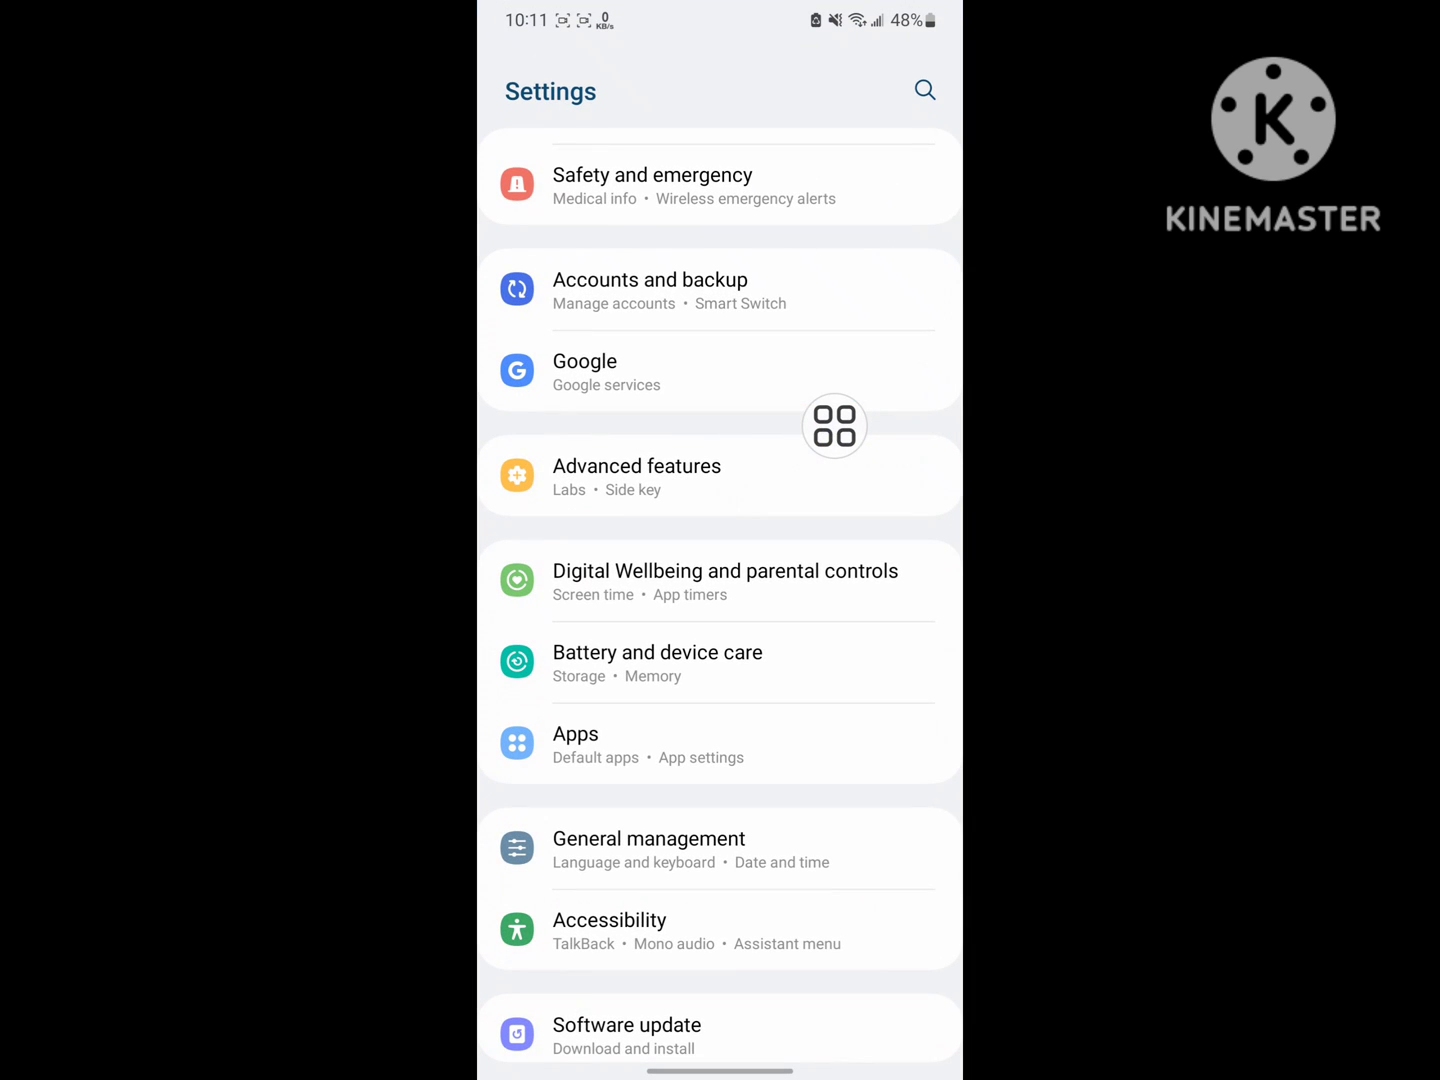
{"action": "scroll", "coordinate": [720, 675], "scroll_direction": "down", "scroll_amount": 3}
{"action": "mouse_move", "coordinate": [835, 426]}
{"action": "left_mouse_down"}
{"action": "mouse_move", "coordinate": [598, 491]}
{"action": "mouse_move", "coordinate": [795, 488]}
{"action": "mouse_move", "coordinate": [931, 277]}
{"action": "left_mouse_up"}
{"action": "left_click", "coordinate": [675, 492]}
{"action": "left_click", "coordinate": [882, 396]}
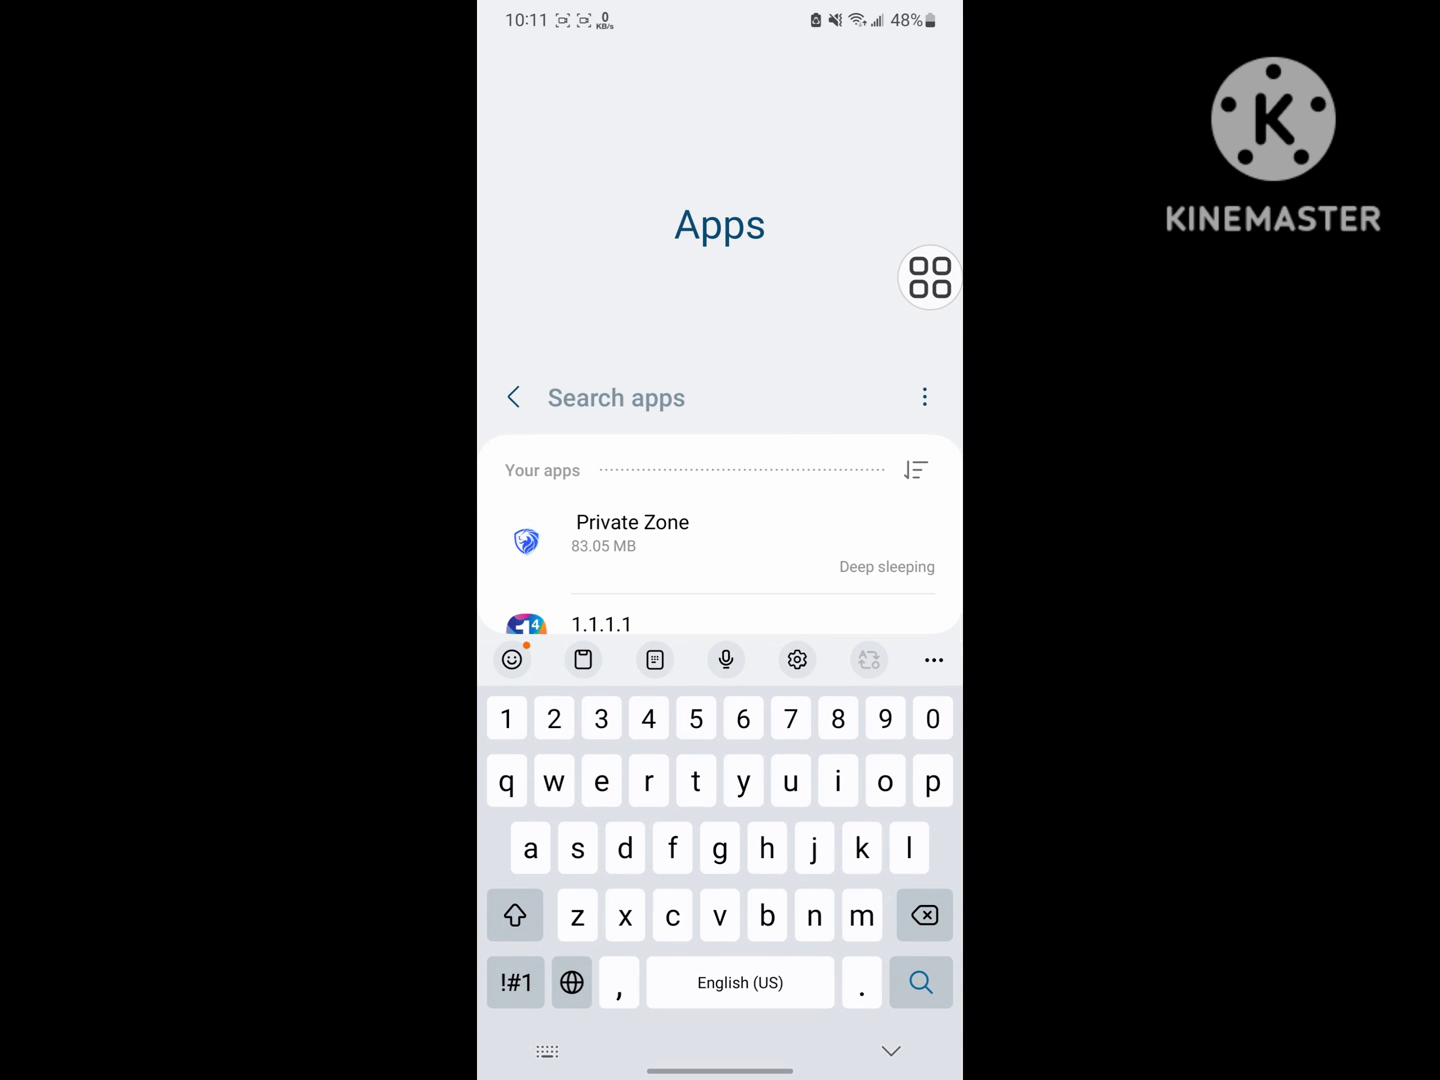
{"action": "type", "text": "you"}
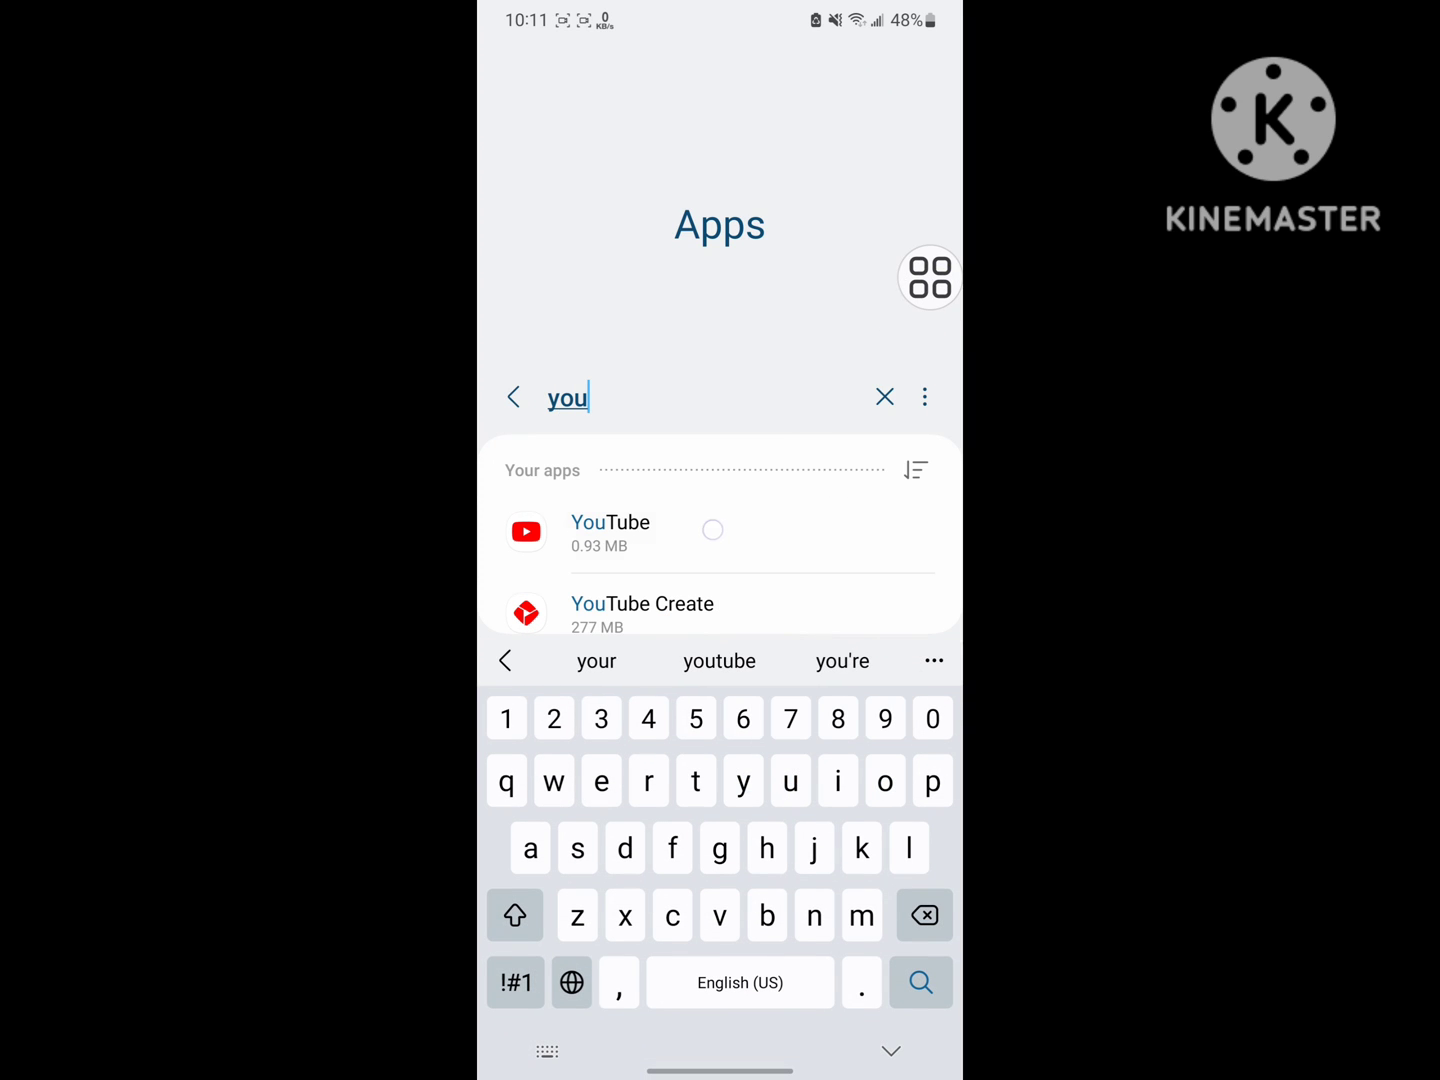
- Delete YouTube's app data and cache so its storage reads 0 B, then go back
{"action": "left_click", "coordinate": [713, 530]}
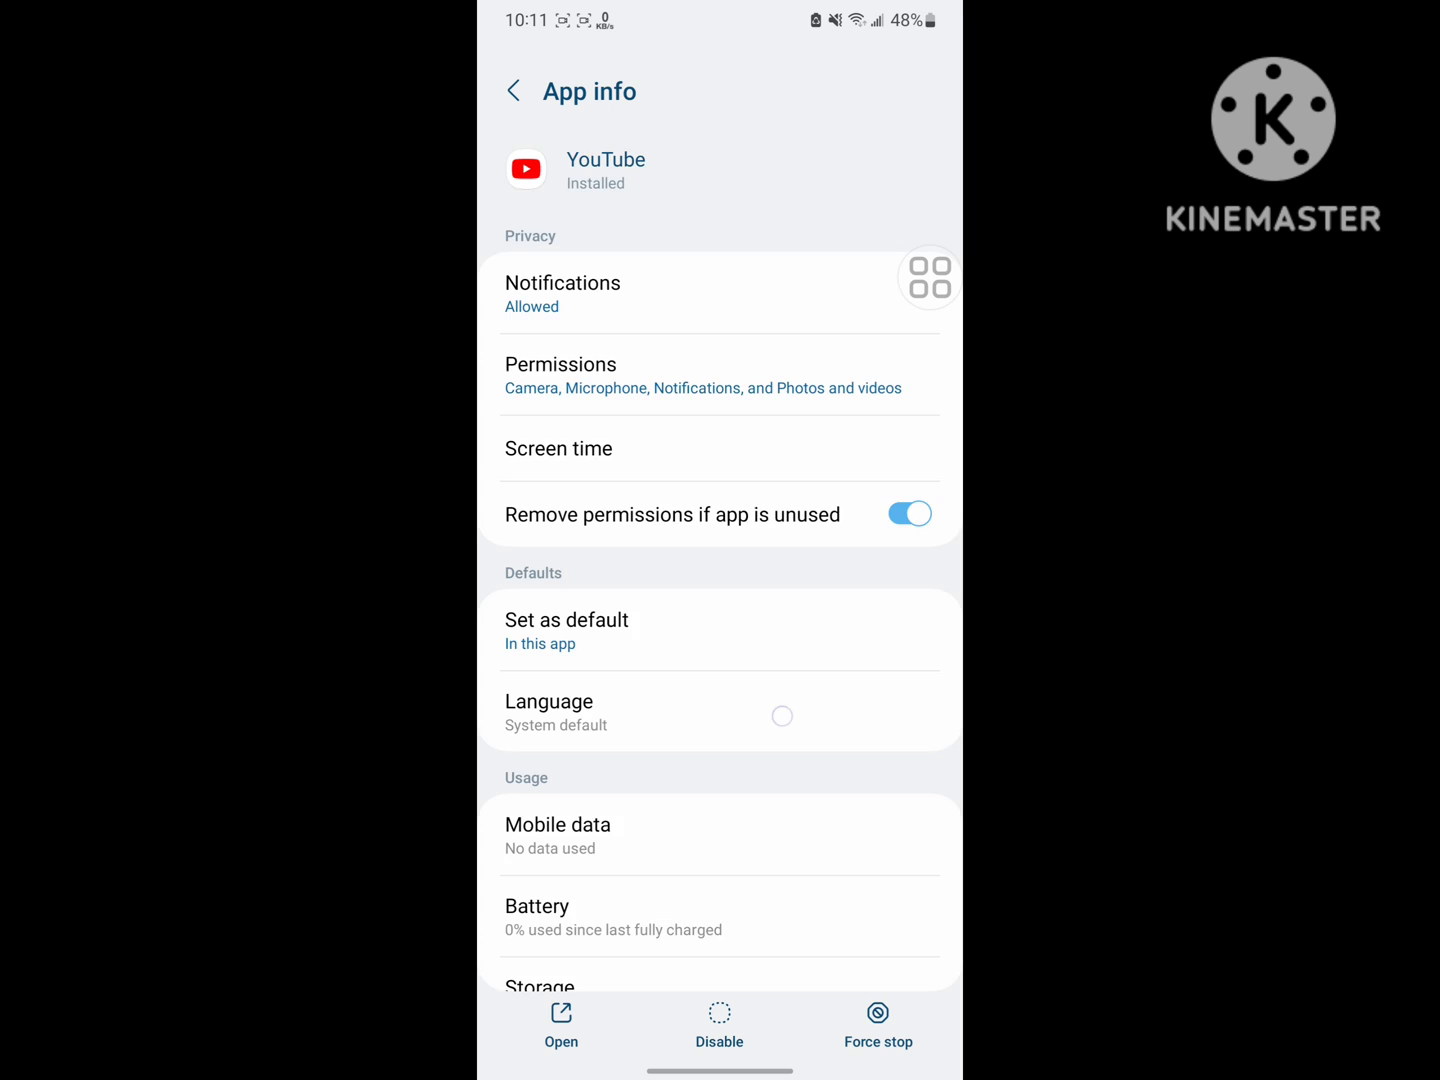
{"action": "scroll", "coordinate": [782, 715], "scroll_direction": "down", "scroll_amount": 5}
{"action": "left_click_drag", "start_coordinate": [930, 277], "coordinate": [562, 713]}
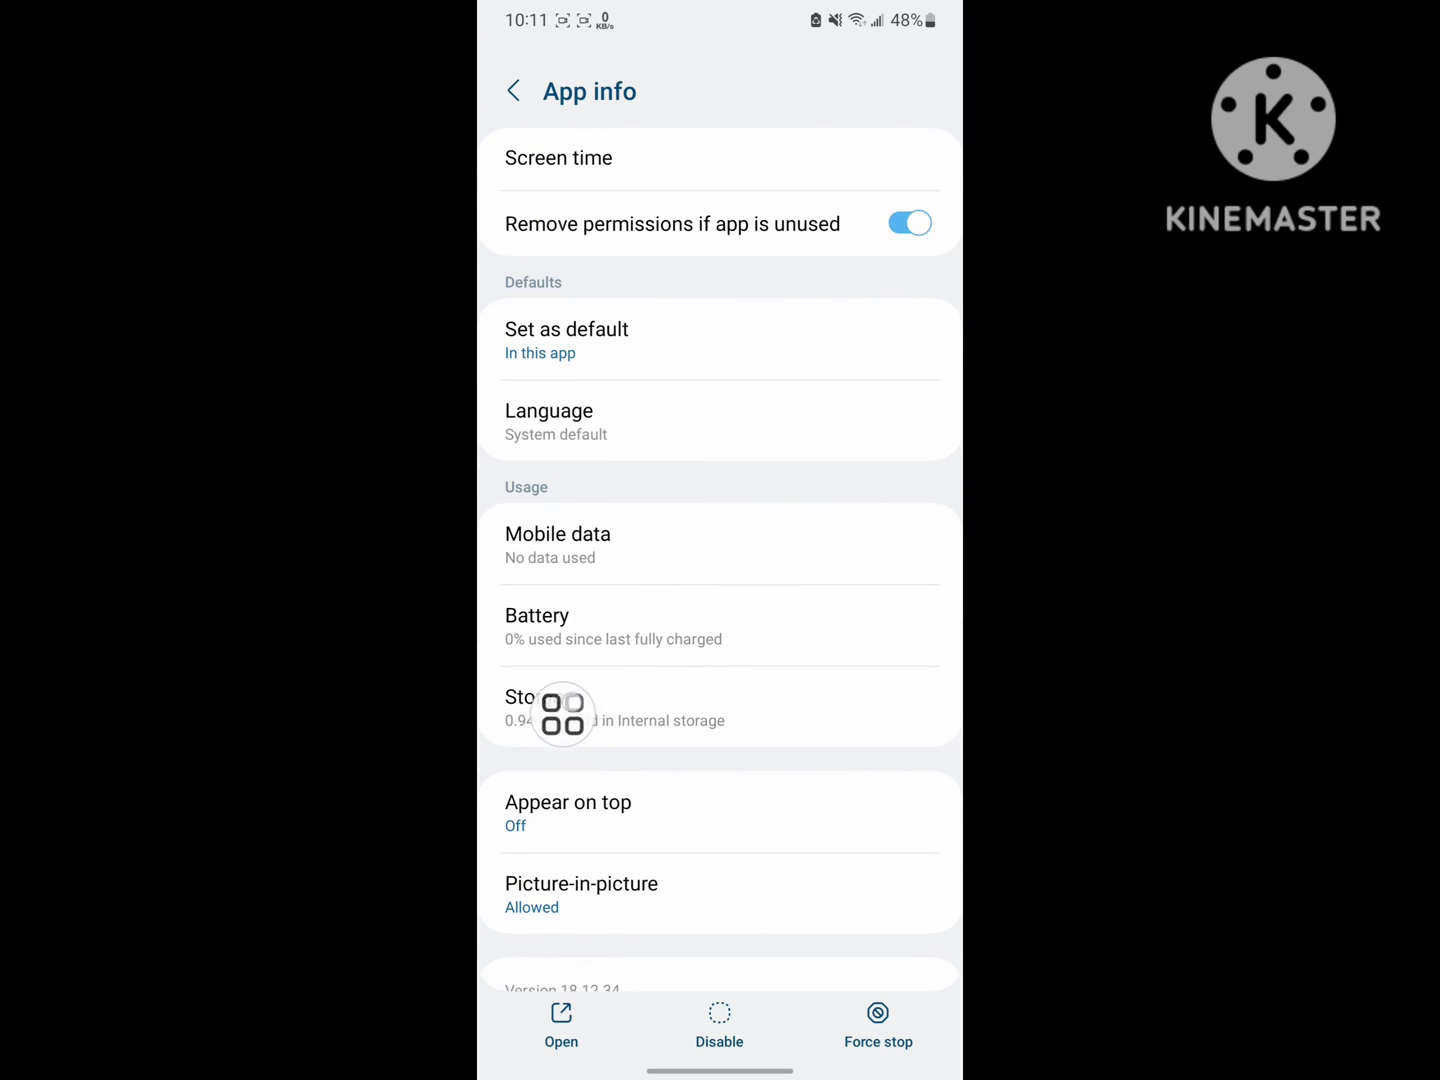
{"action": "left_click", "coordinate": [720, 706]}
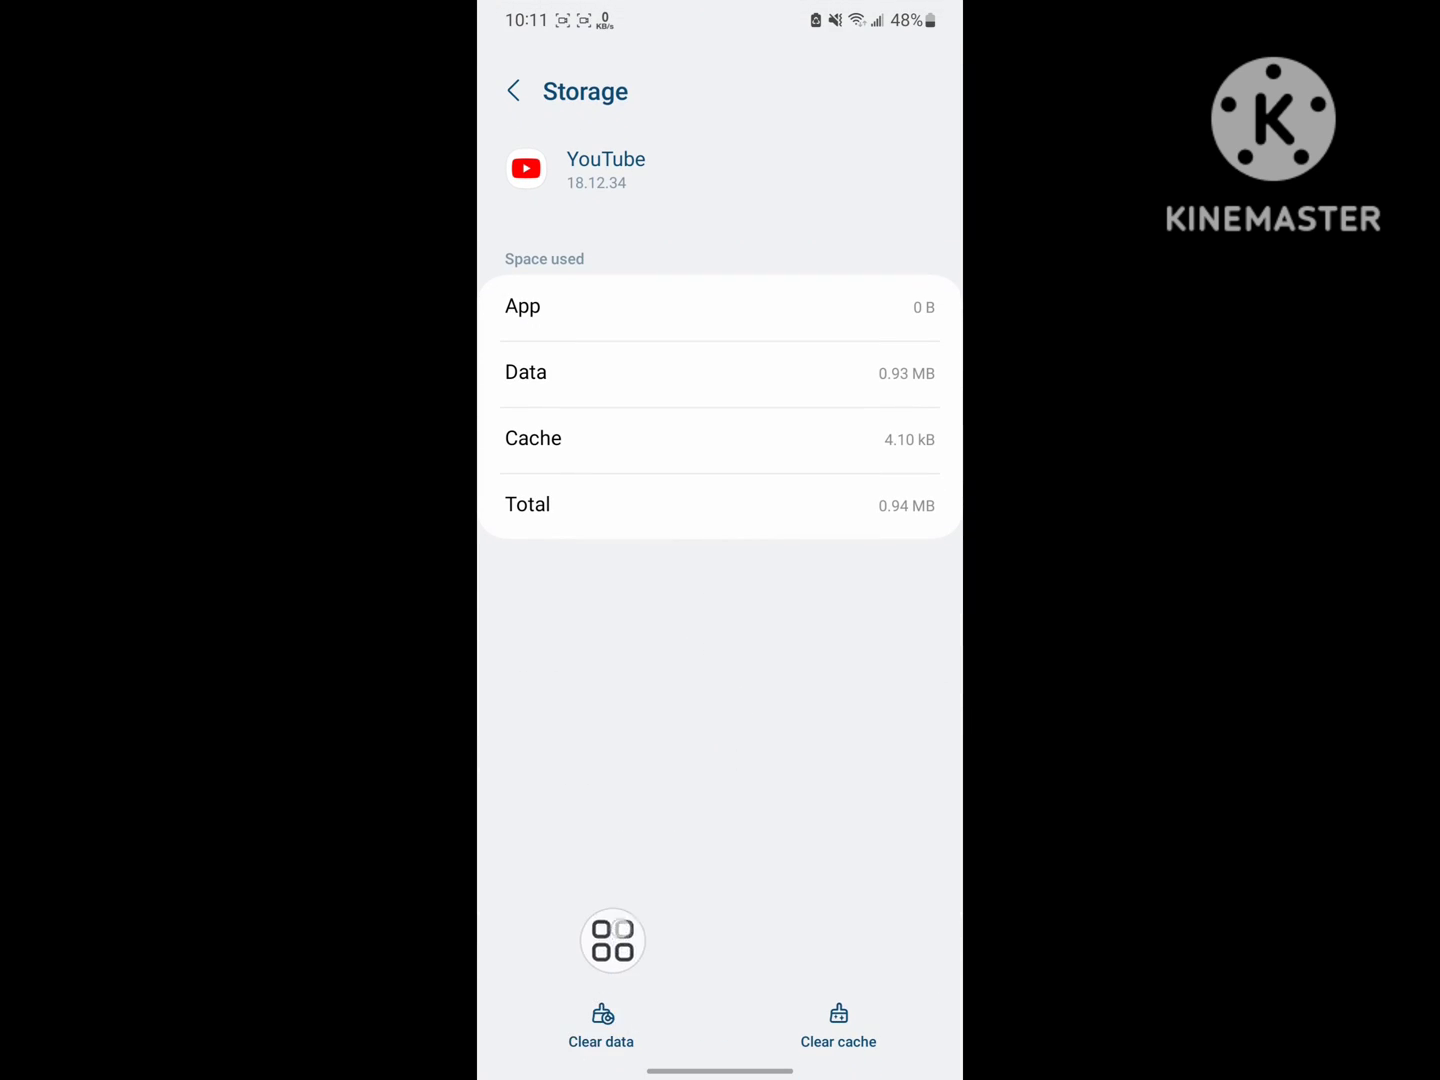
{"action": "left_click", "coordinate": [601, 1023]}
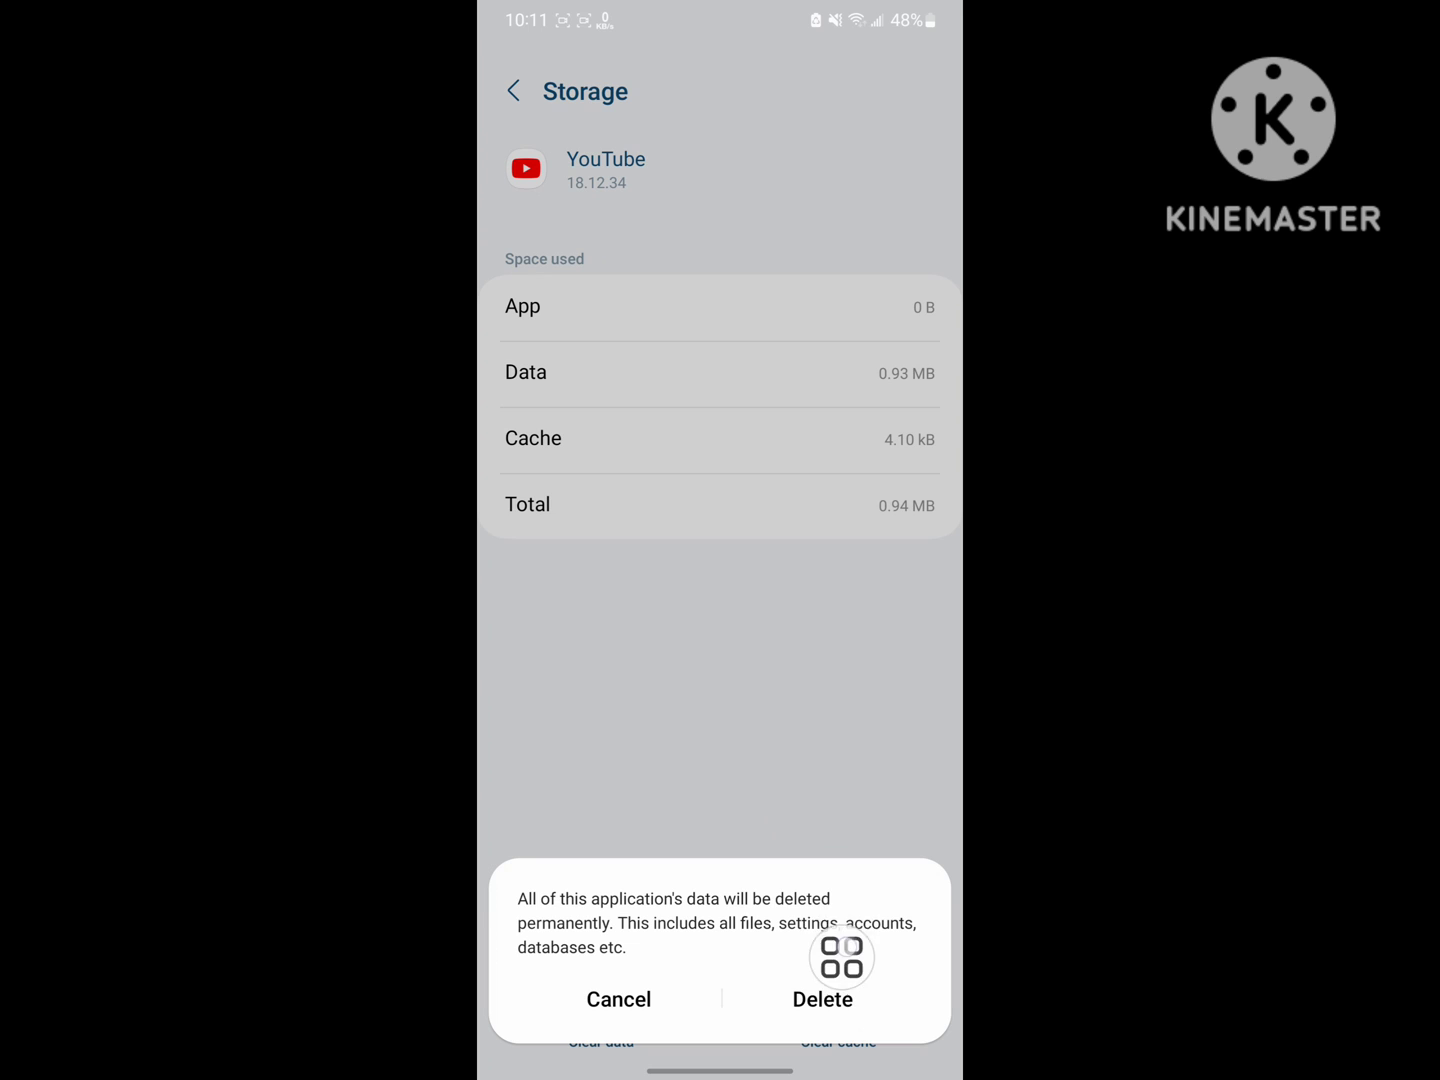
{"action": "left_click", "coordinate": [822, 1000]}
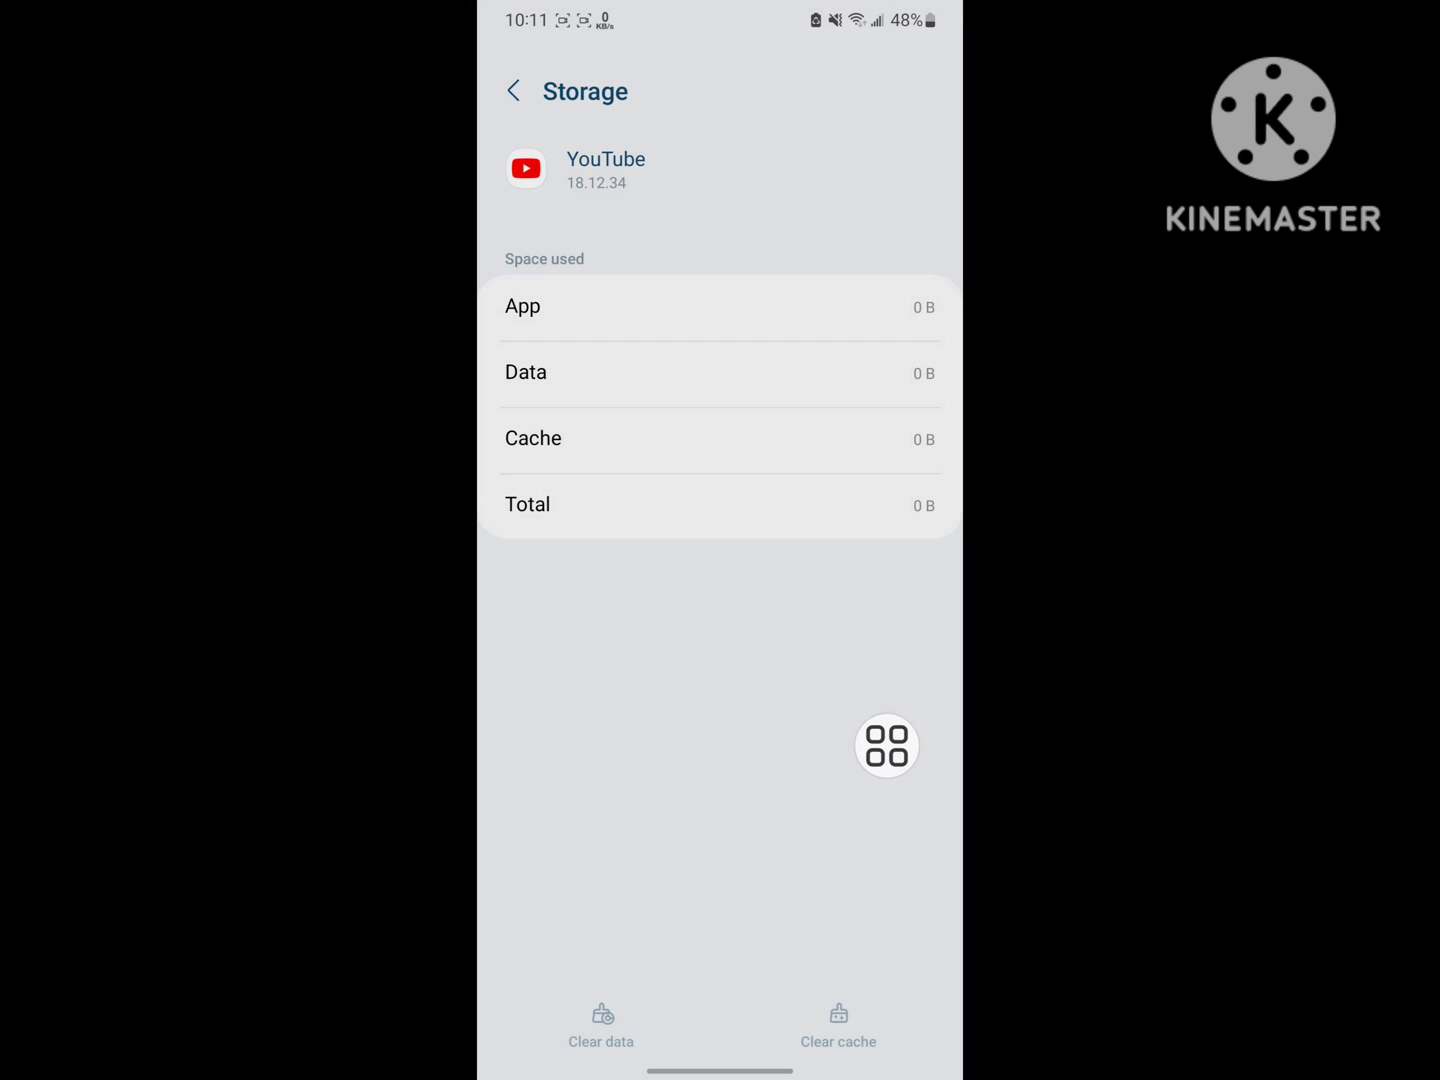
{"action": "left_click_drag", "start_coordinate": [956, 469], "coordinate": [872, 469]}
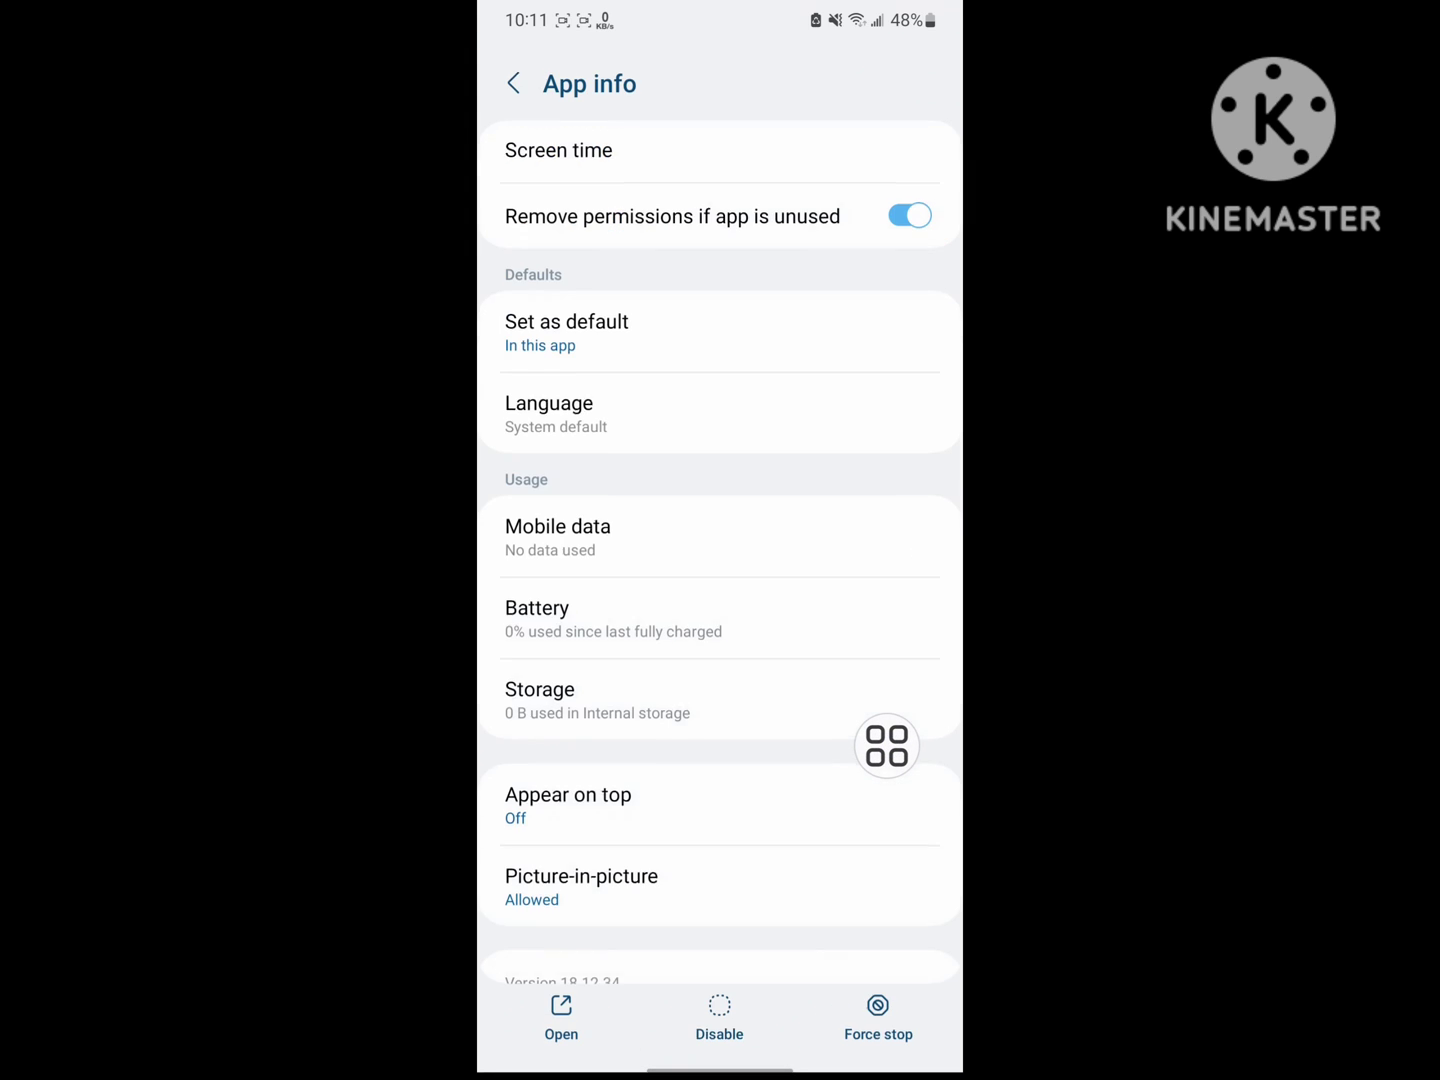
- Leave Settings for the home screen and launch the Google Play Store
{"action": "left_click_drag", "start_coordinate": [956, 438], "coordinate": [872, 439]}
{"action": "left_click_drag", "start_coordinate": [720, 1069], "coordinate": [720, 787]}
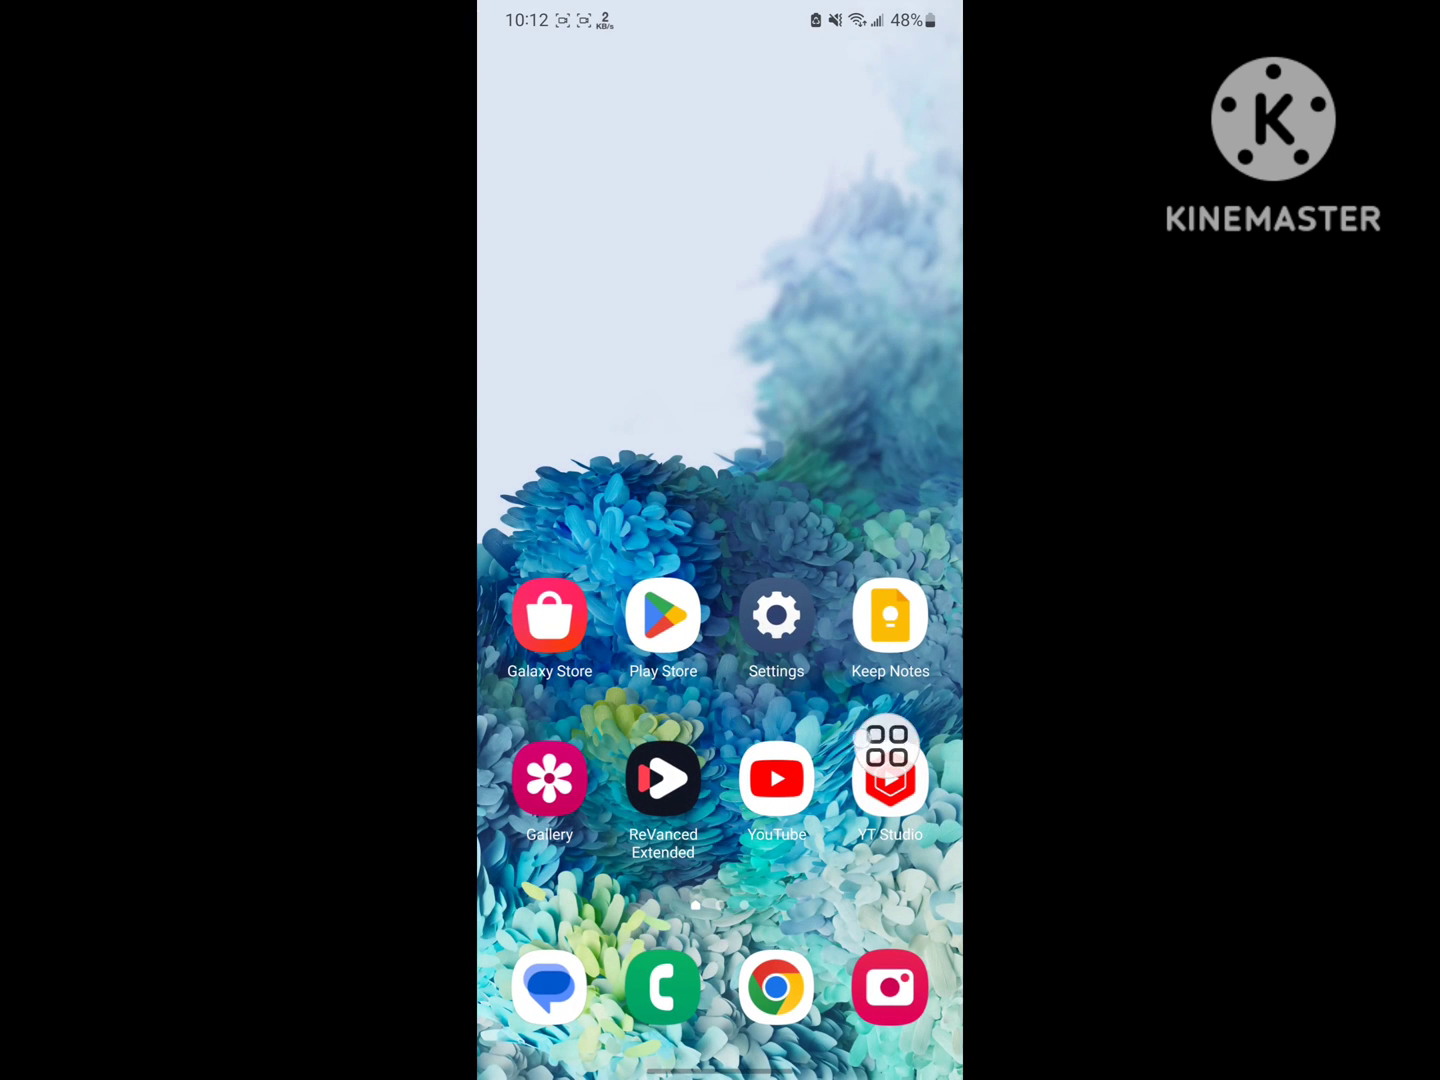
{"action": "left_click", "coordinate": [663, 617]}
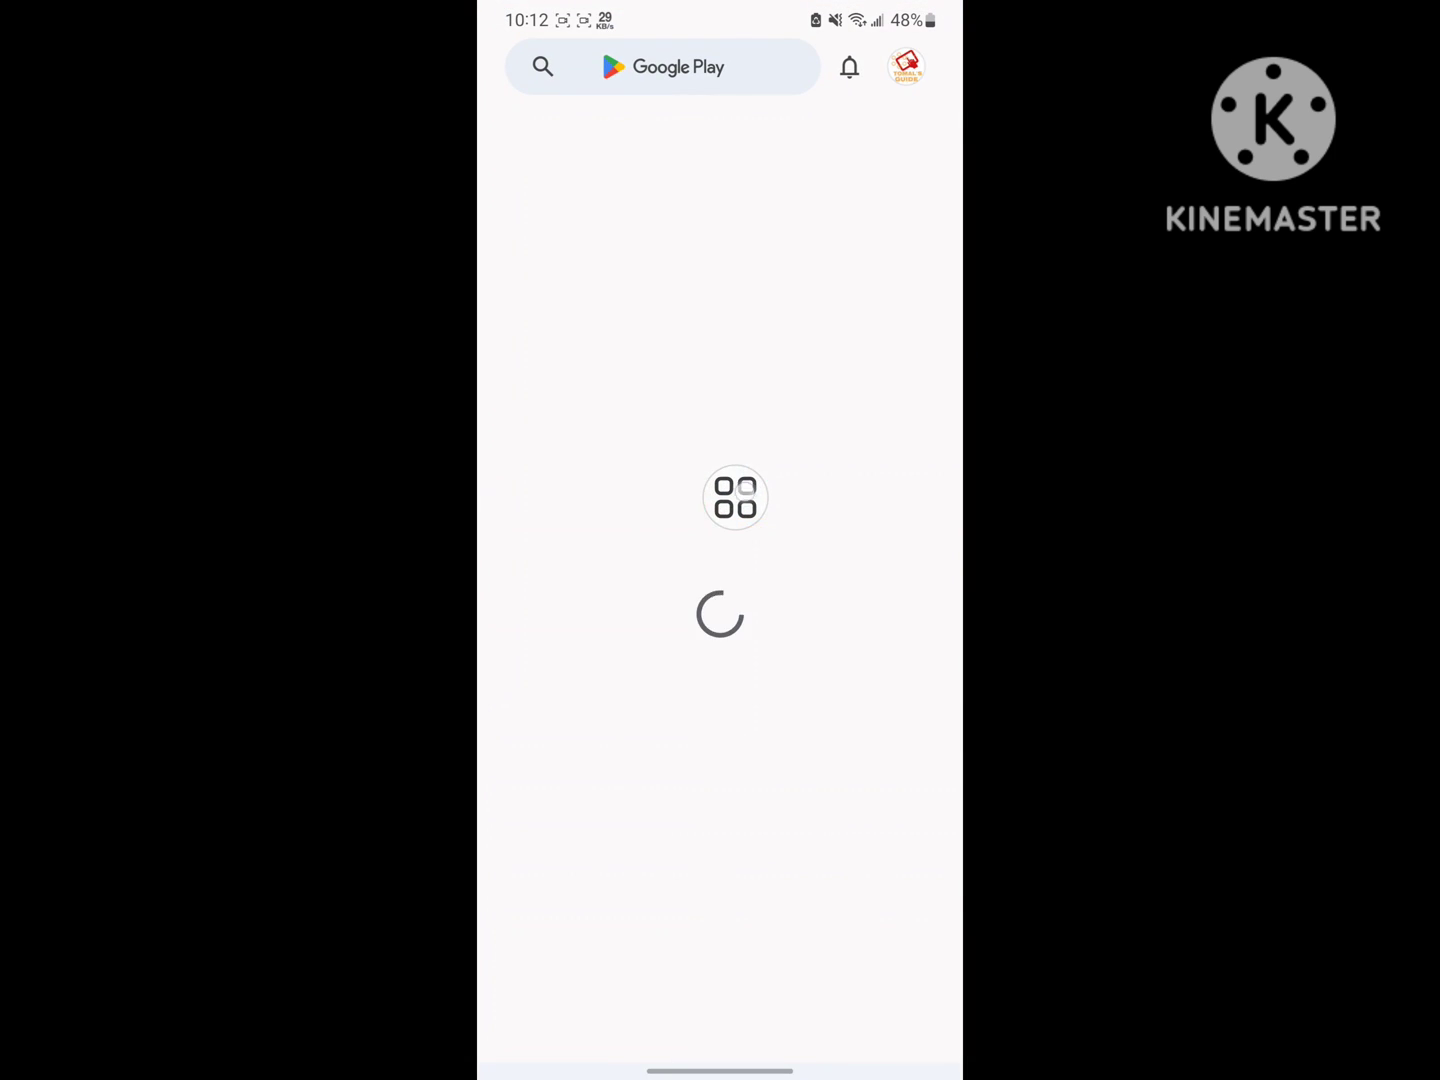
- Search the Play Store for 'youtube'
{"action": "left_click", "coordinate": [653, 66]}
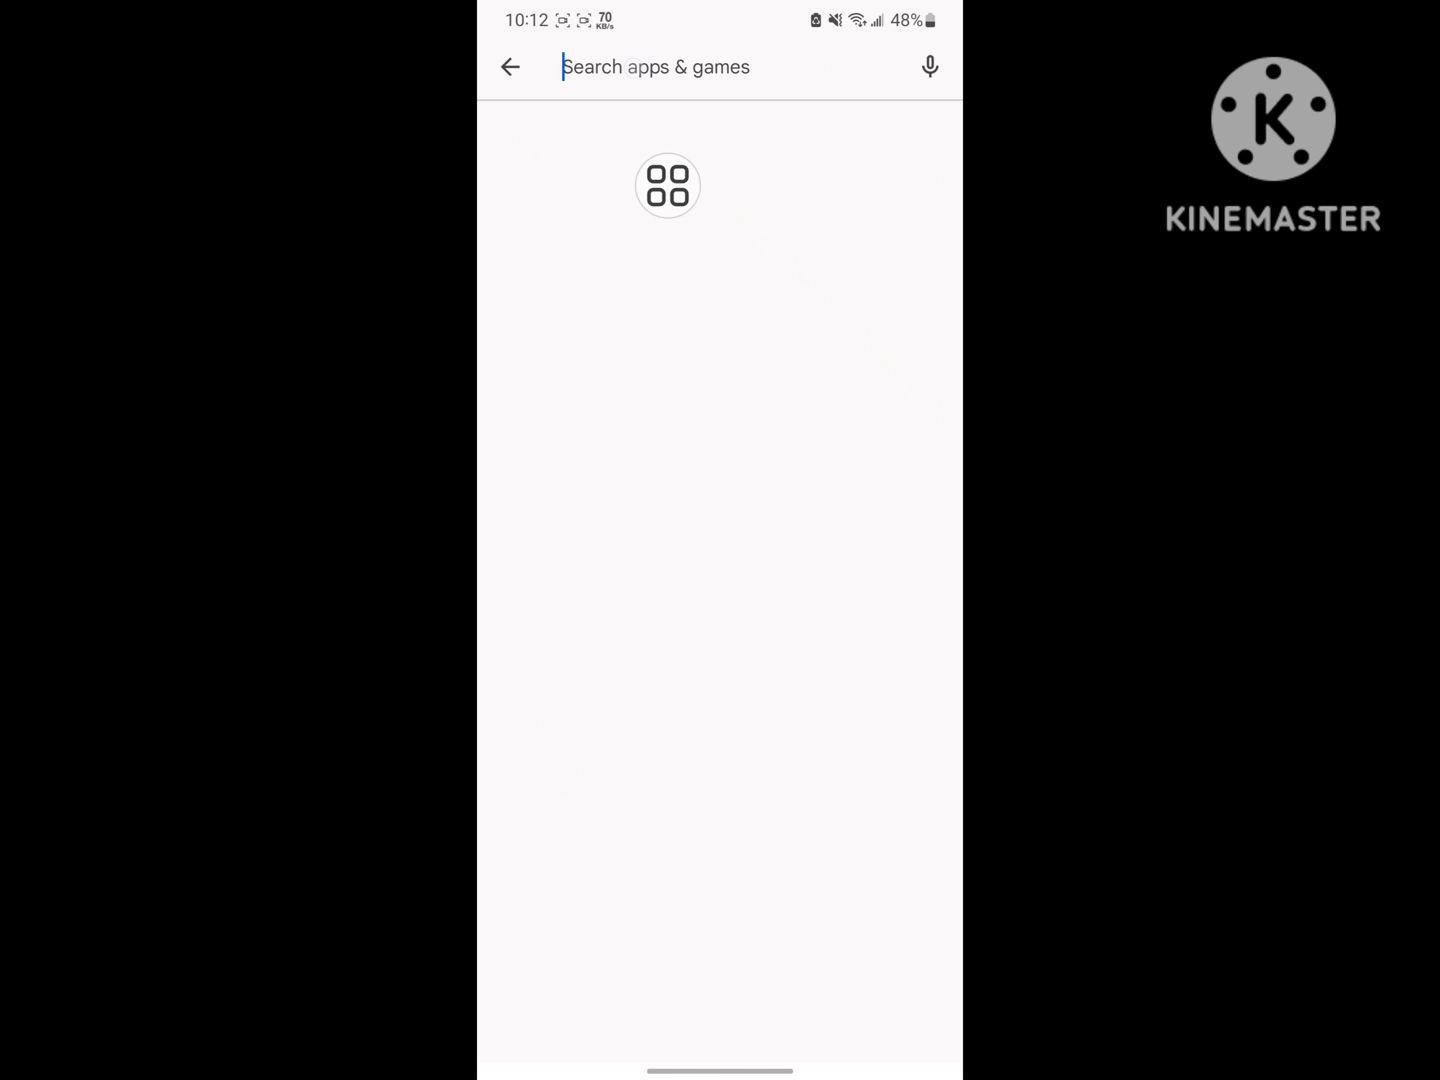
{"action": "left_click", "coordinate": [742, 782]}
{"action": "type", "text": "yo"}
{"action": "left_click", "coordinate": [885, 782]}
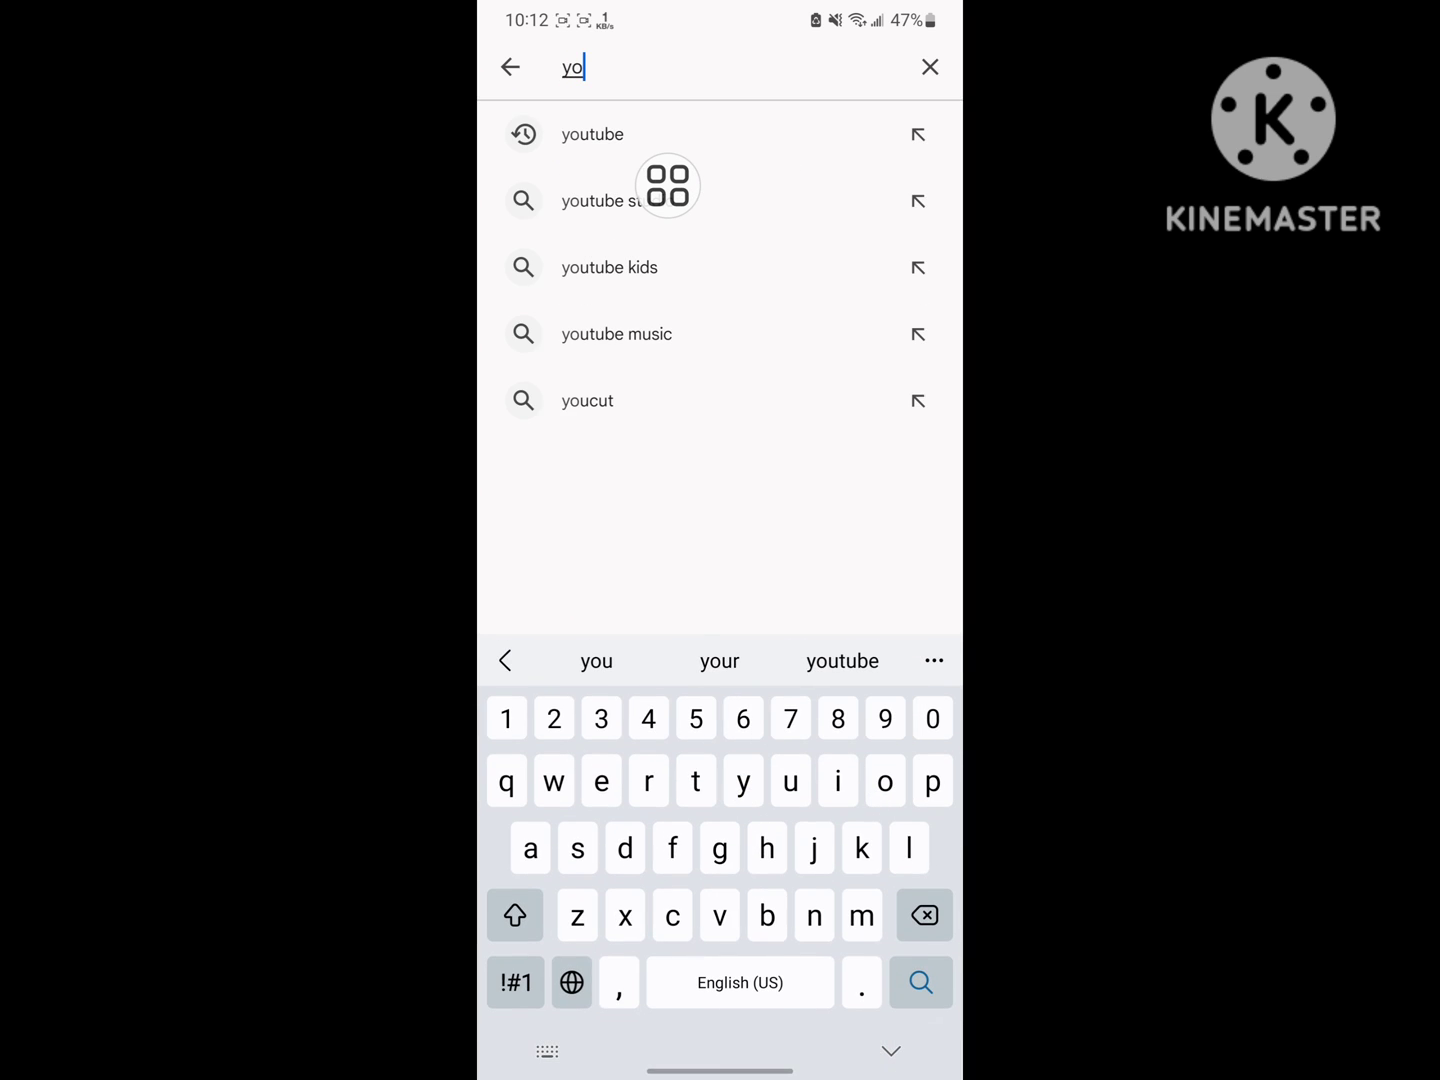
{"action": "left_click", "coordinate": [591, 134]}
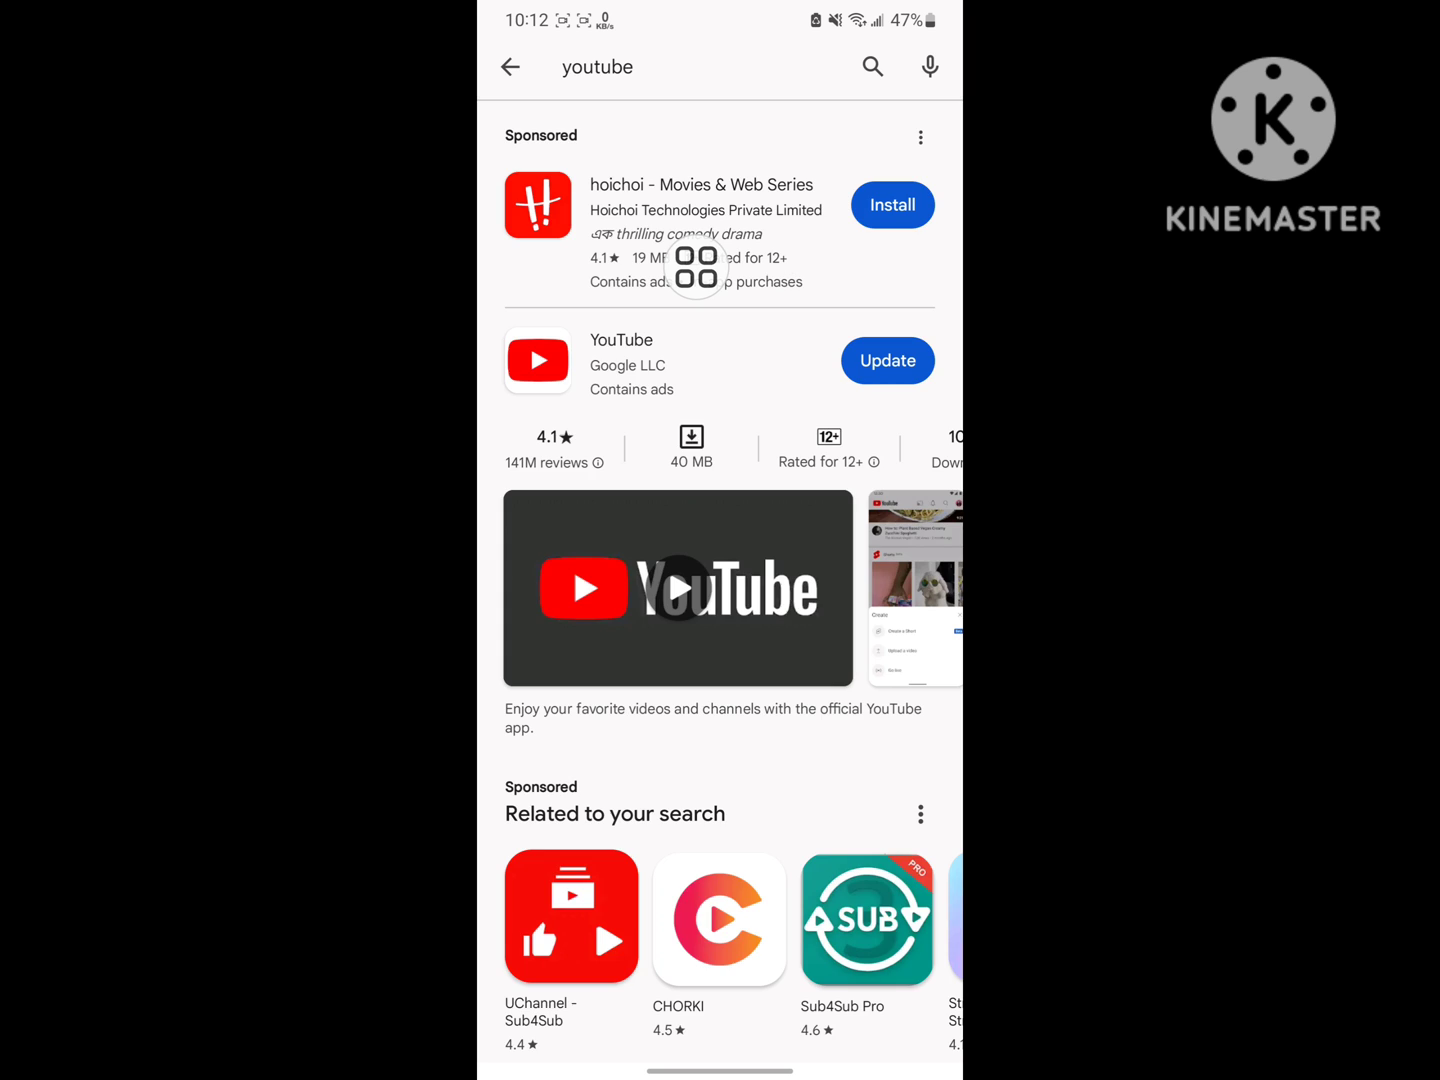
- Update YouTube from its store listing, then return to the Play Store home page
{"action": "left_click", "coordinate": [644, 345]}
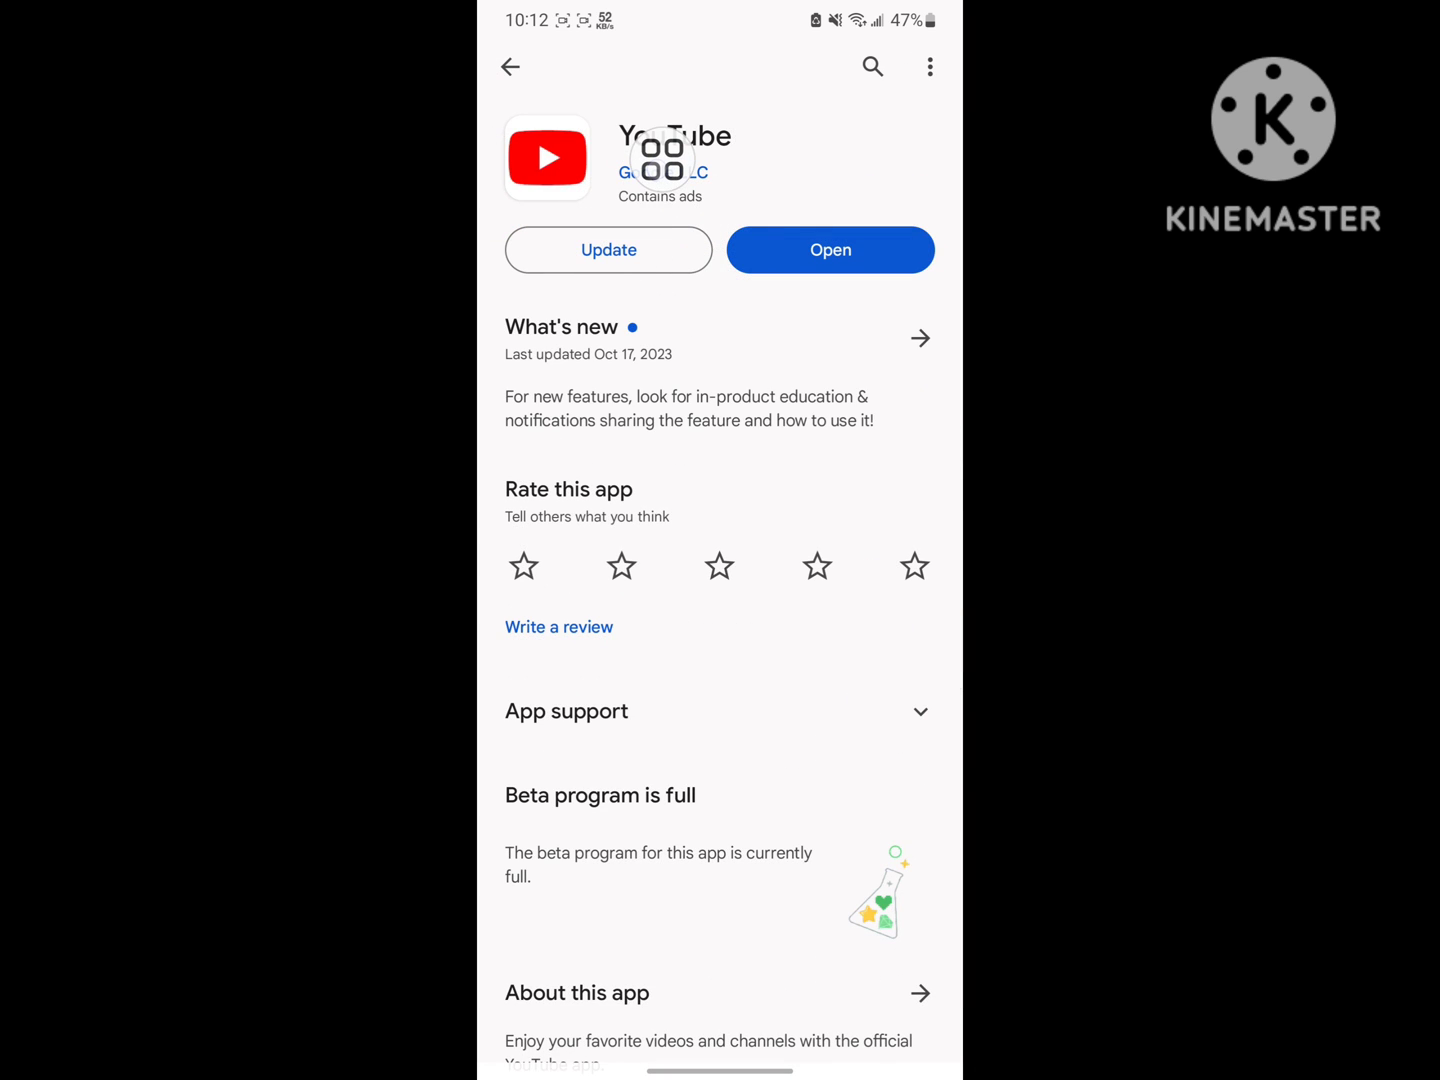
{"action": "left_click", "coordinate": [608, 250]}
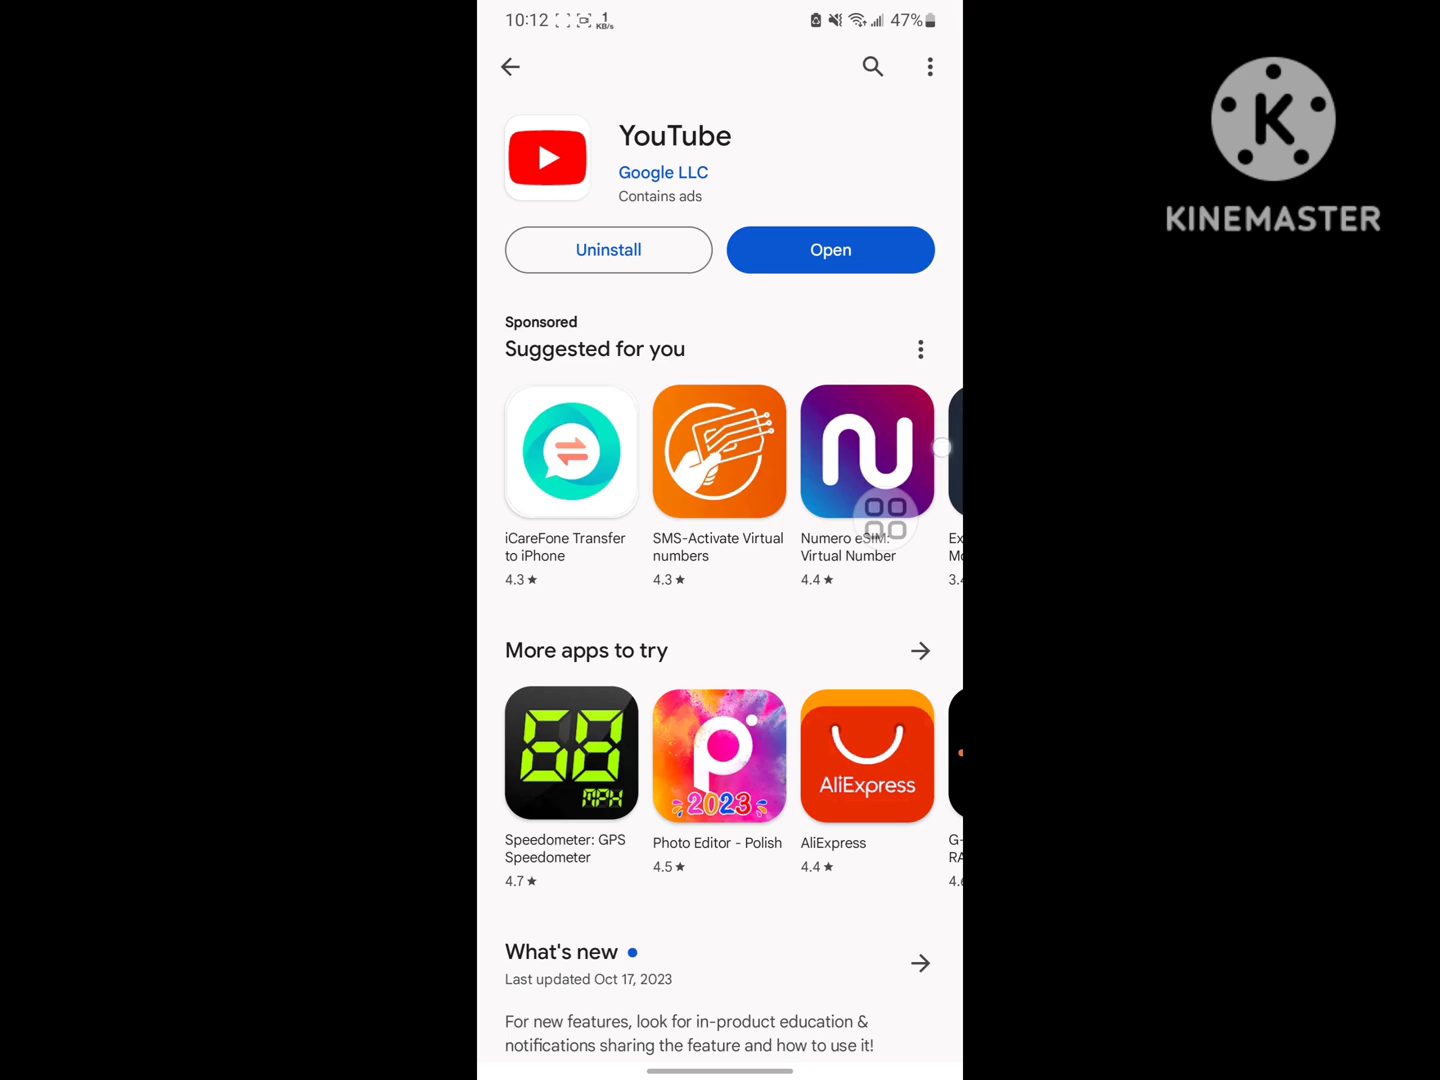
{"action": "key", "text": "Escape"}
{"action": "key", "text": "Escape"}
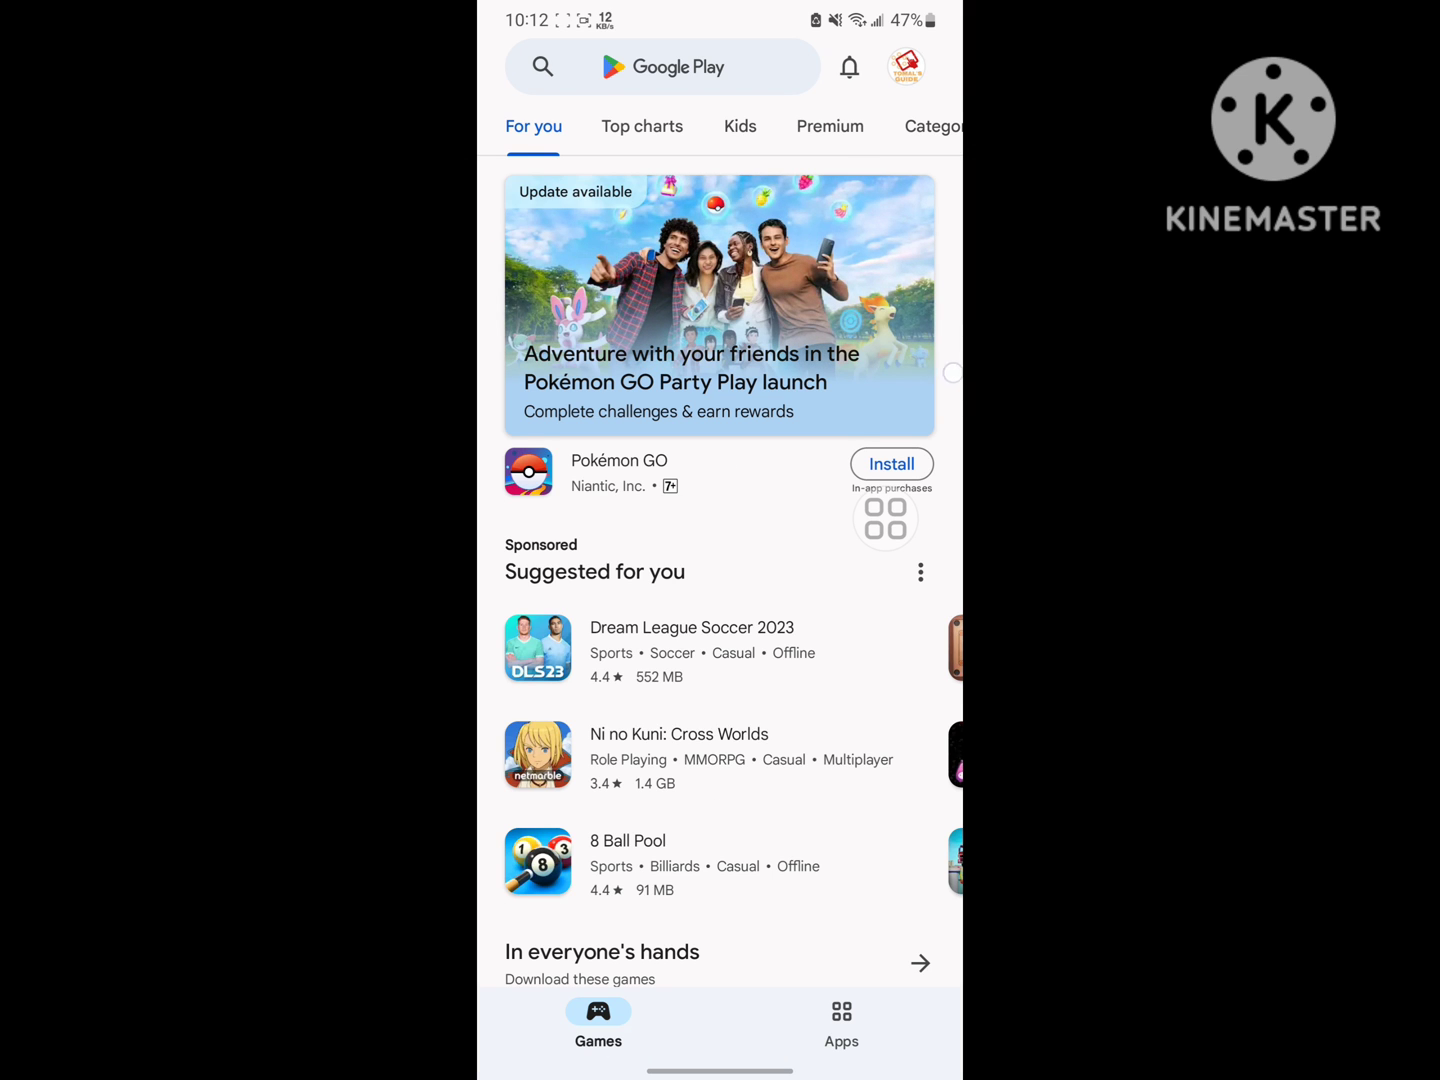
{"action": "key", "text": "Escape"}
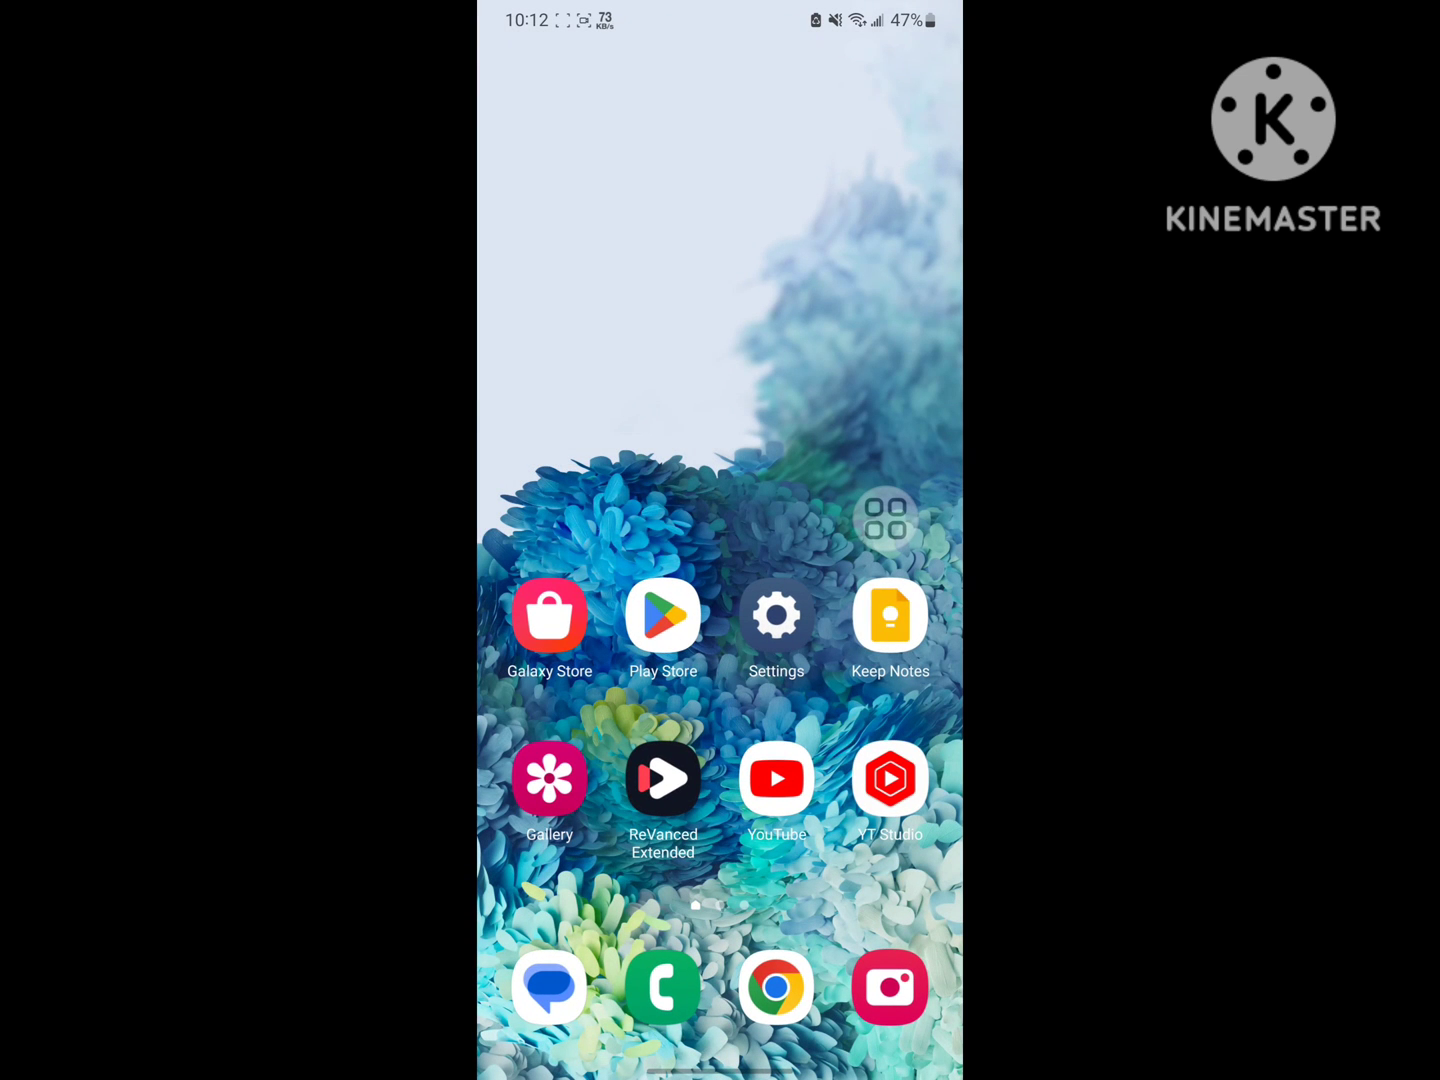